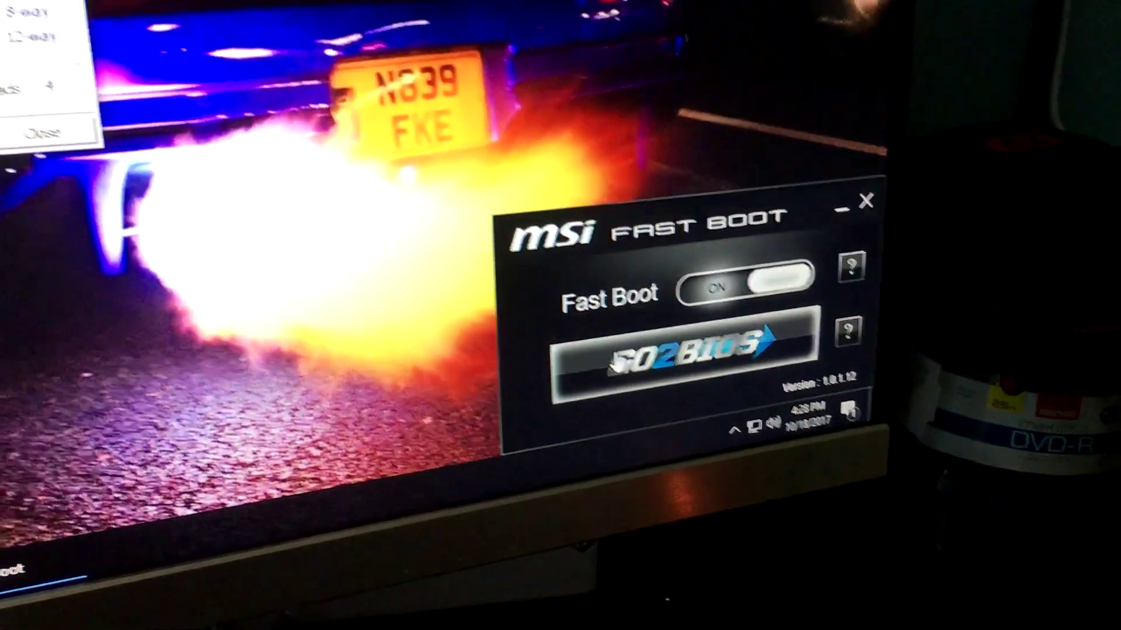
Request an immediate restart into the BIOS with GO2BIOS, raising the confirmation prompt
{"action": "left_click", "coordinate": [617, 362]}
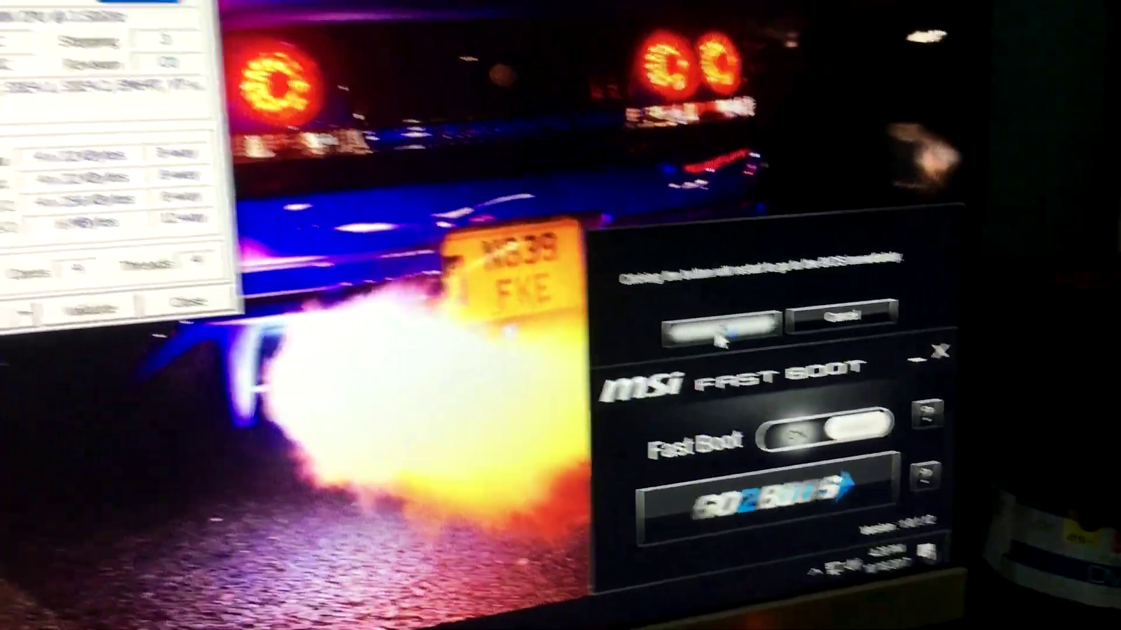
Confirm the restart into the BIOS and enter the OC overclocking page
{"action": "left_click", "coordinate": [717, 337]}
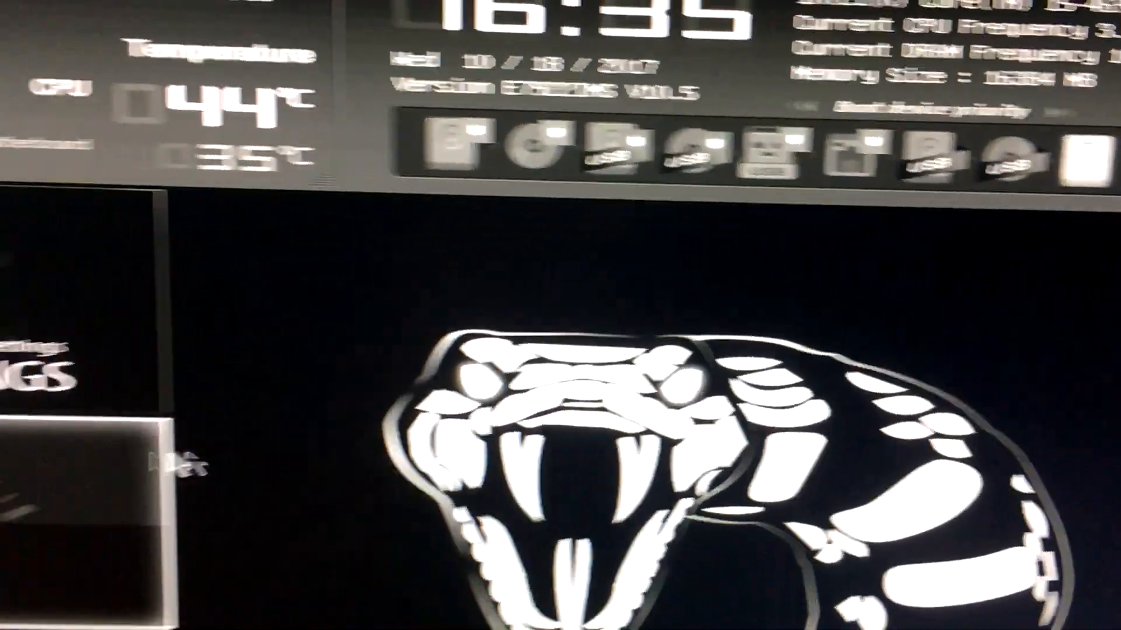
{"action": "left_click", "coordinate": [105, 508]}
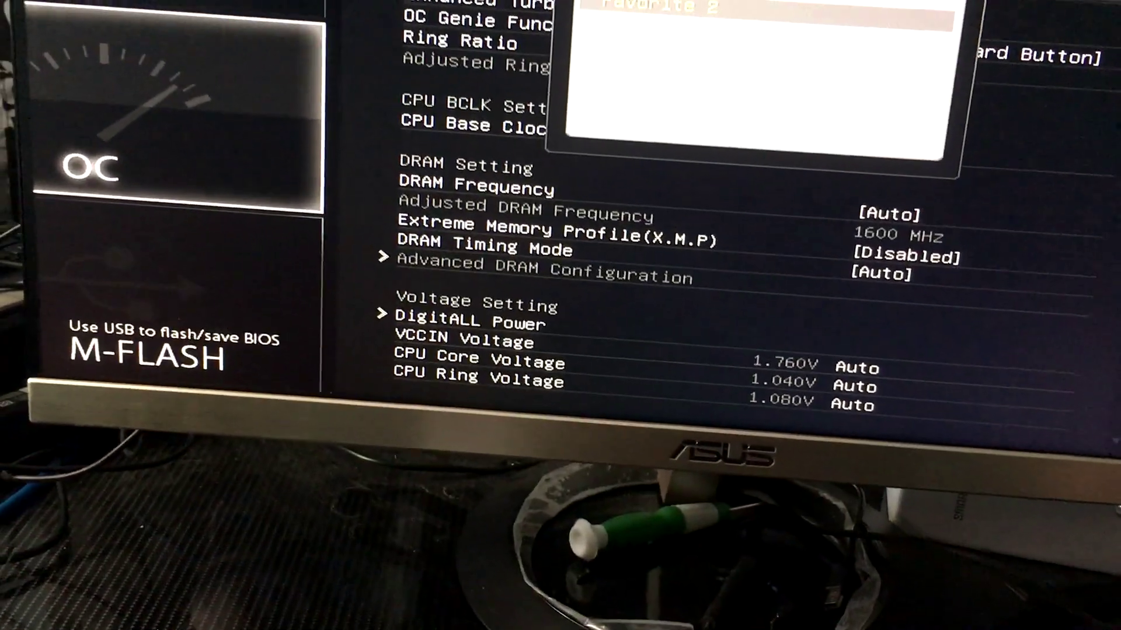
Leave CPU Ratio at 42 (4200 MHz) and bring up the Enhanced Turbo choices
{"action": "left_click", "coordinate": [937, 7]}
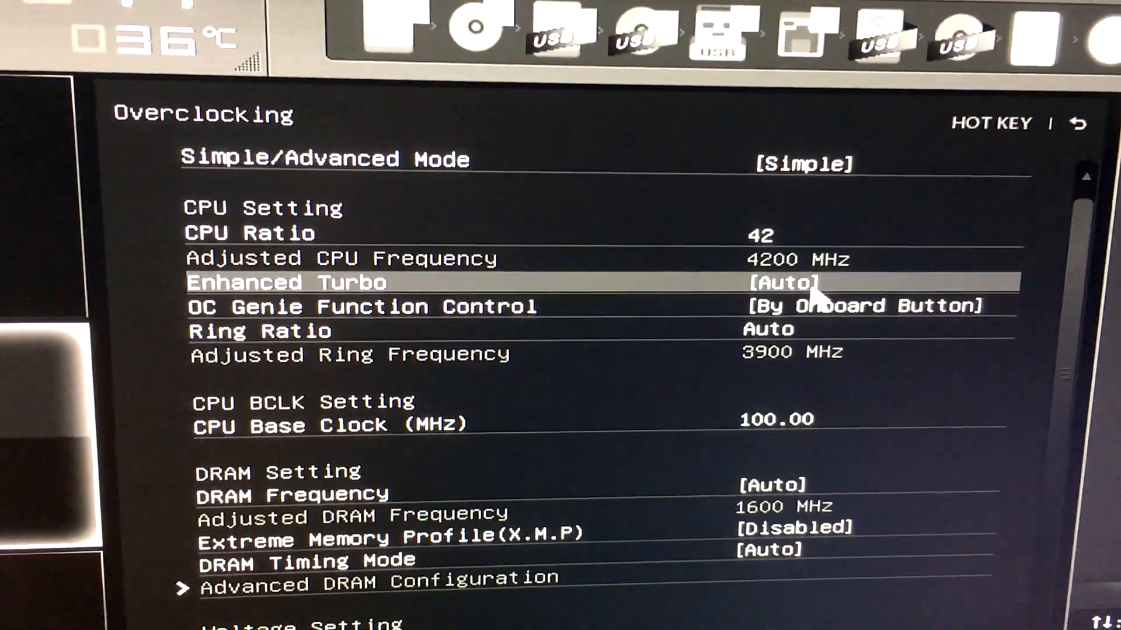
{"action": "left_click", "coordinate": [810, 283]}
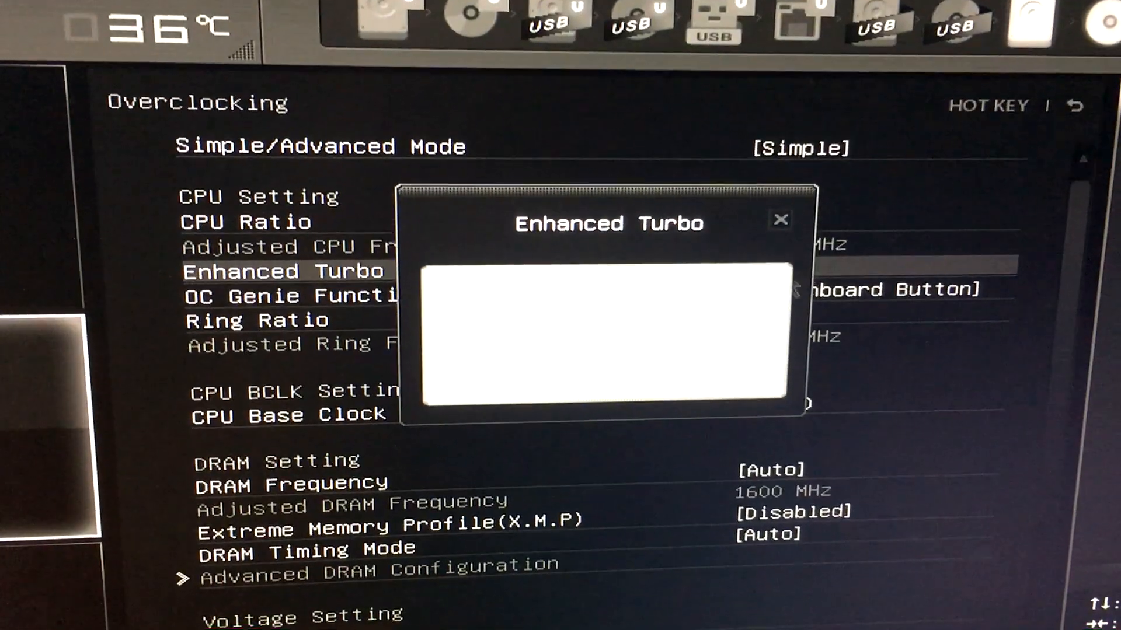
Set Enhanced Turbo to Disabled, keeping CPU Ratio 42
{"action": "left_click", "coordinate": [531, 335]}
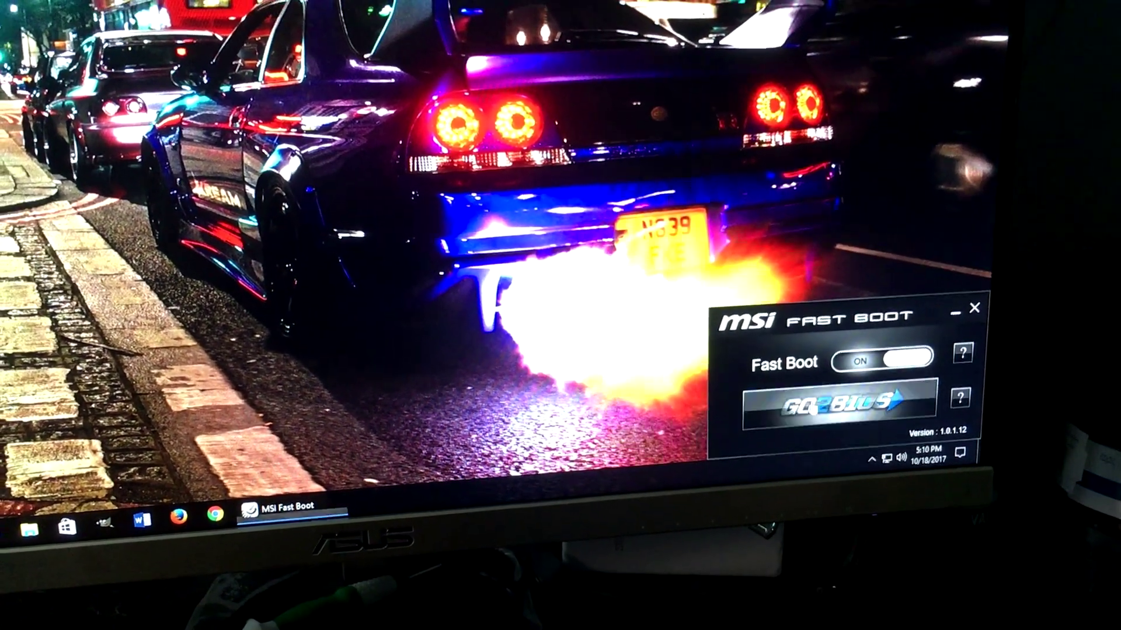
Restart into the BIOS again via GO2BIOS to reach the DRAM Frequency list
{"action": "left_click", "coordinate": [840, 382]}
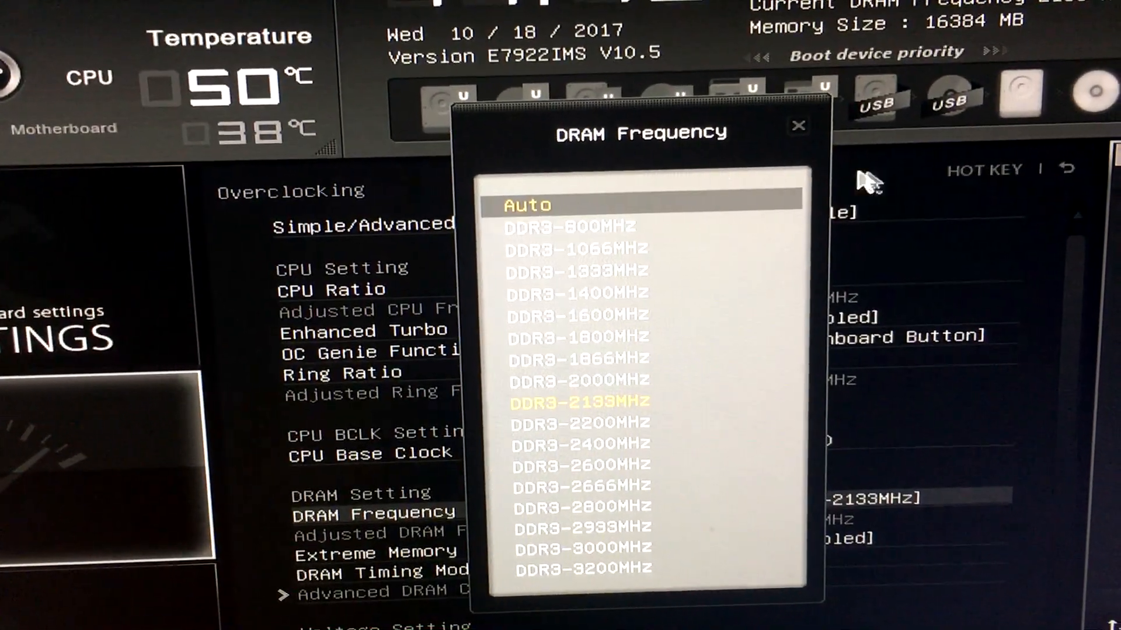
Keep DDR3-2133MHz as the memory frequency with VCCIN at 1.200 V
{"action": "left_click", "coordinate": [791, 136]}
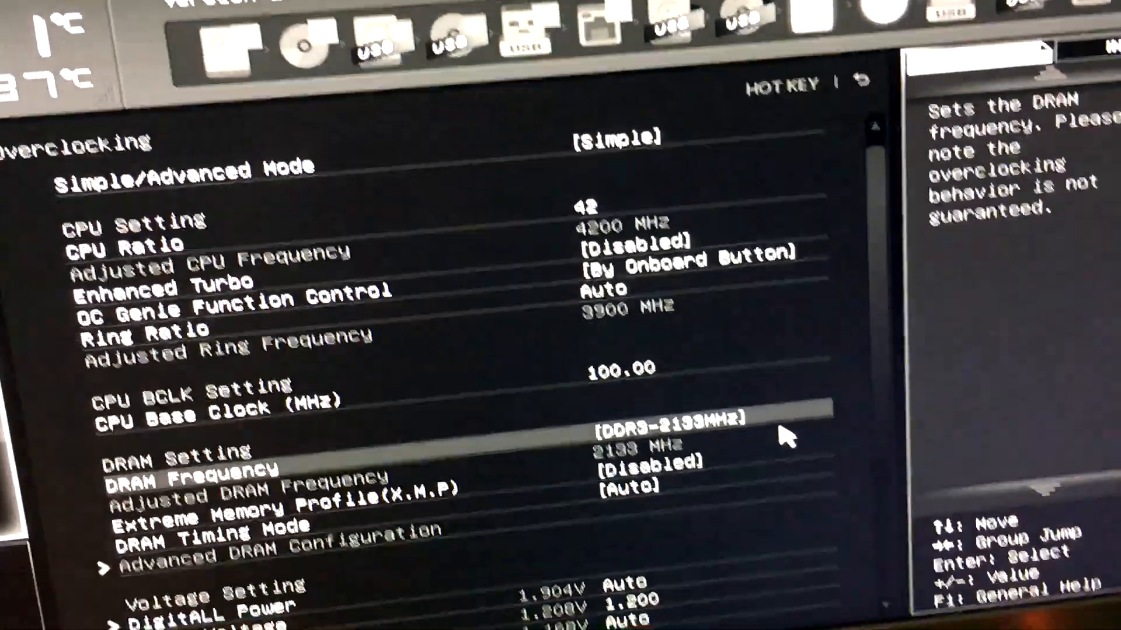
{"action": "scroll", "coordinate": [701, 513], "scroll_direction": "down", "scroll_amount": 3}
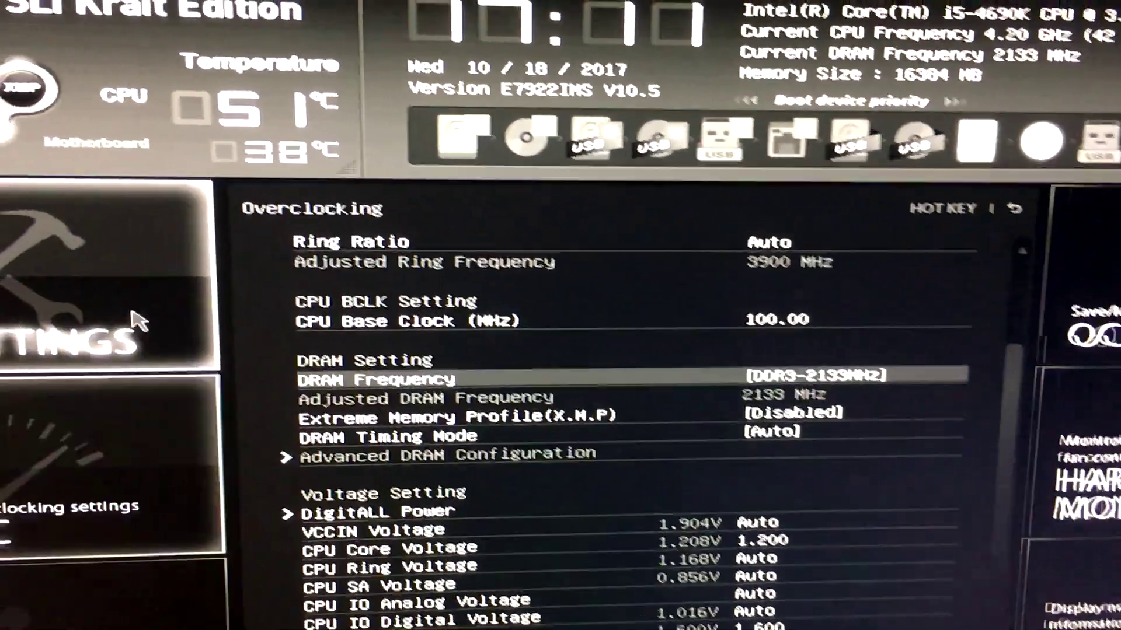
Go to the Settings menu to reach Save & Exit with CPU 4.20 GHz and memory 2133 MHz
{"action": "left_click", "coordinate": [122, 346]}
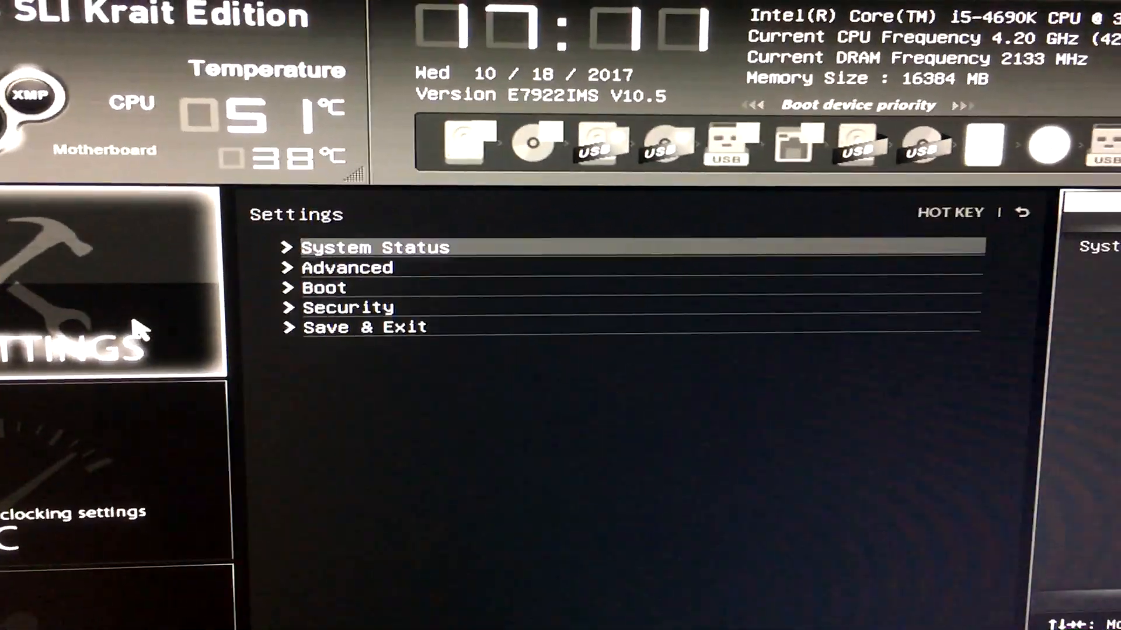